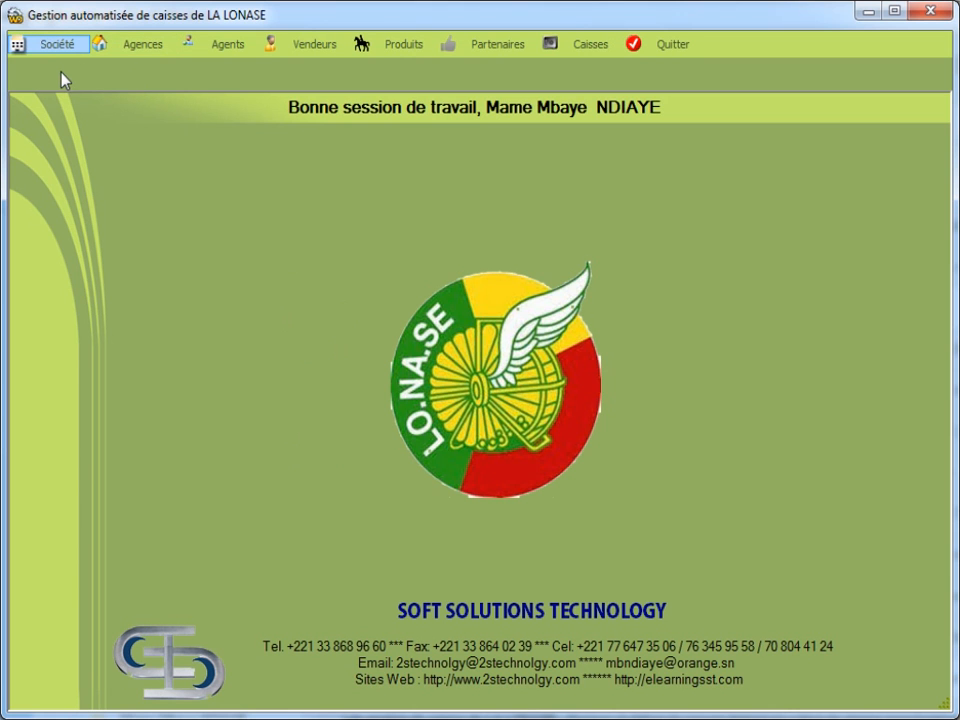
# Open the Agences menu to browse its agency options
pyautogui.click(148, 44)
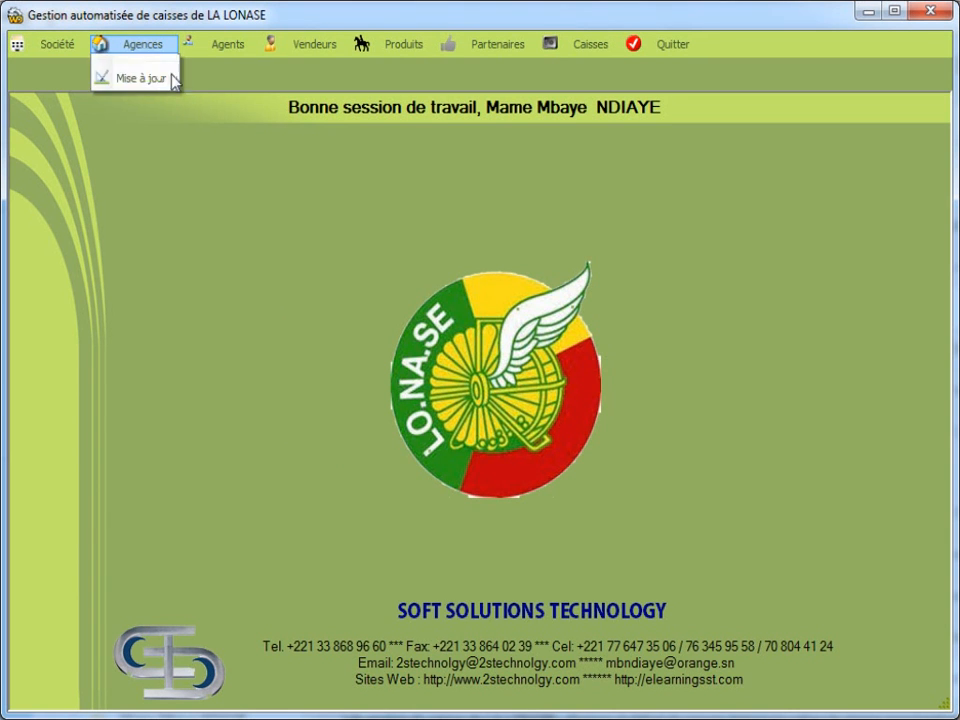
pyautogui.moveTo(218, 46)
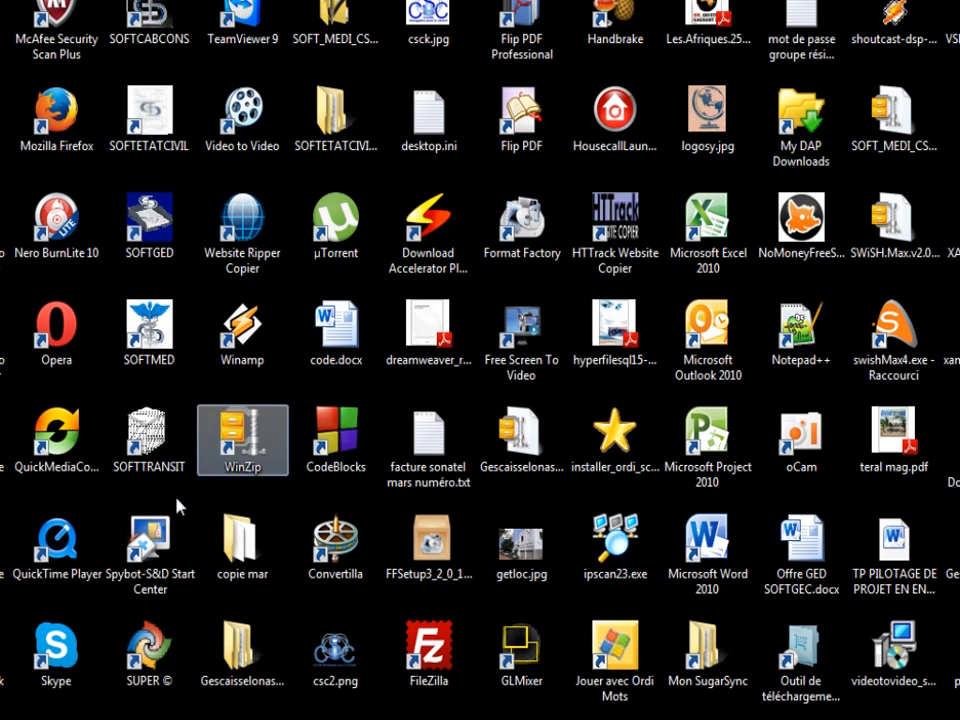
# Start Gescaisselonase, sign in with the supervisor login and password, and open Configurer le groupware
pyautogui.doubleClick(2, 440)
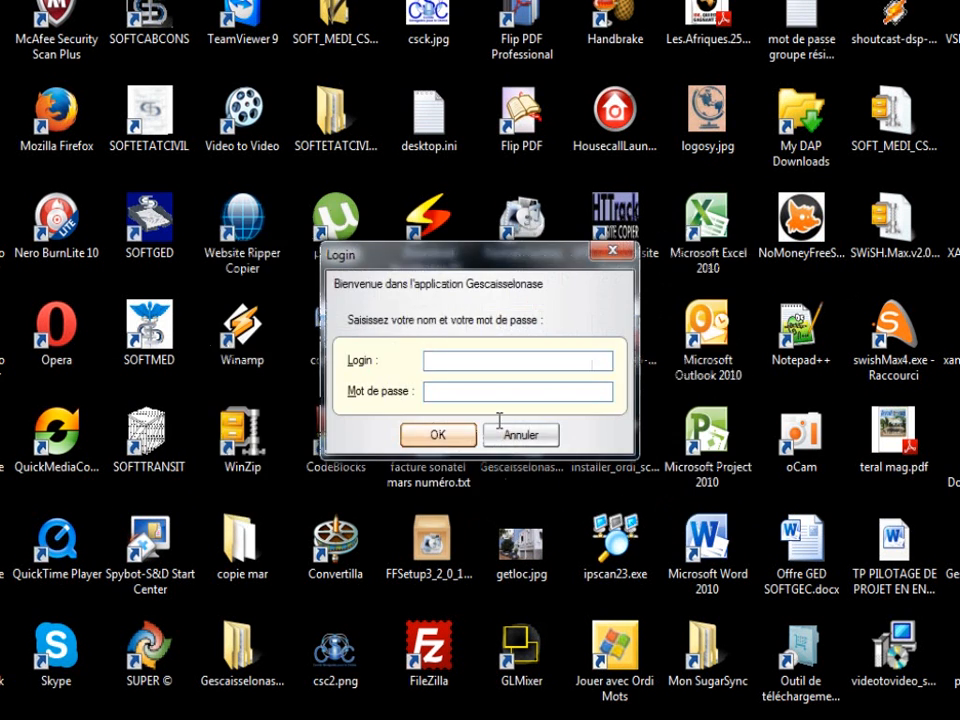
pyautogui.press('Tab')
pyautogui.write('****')
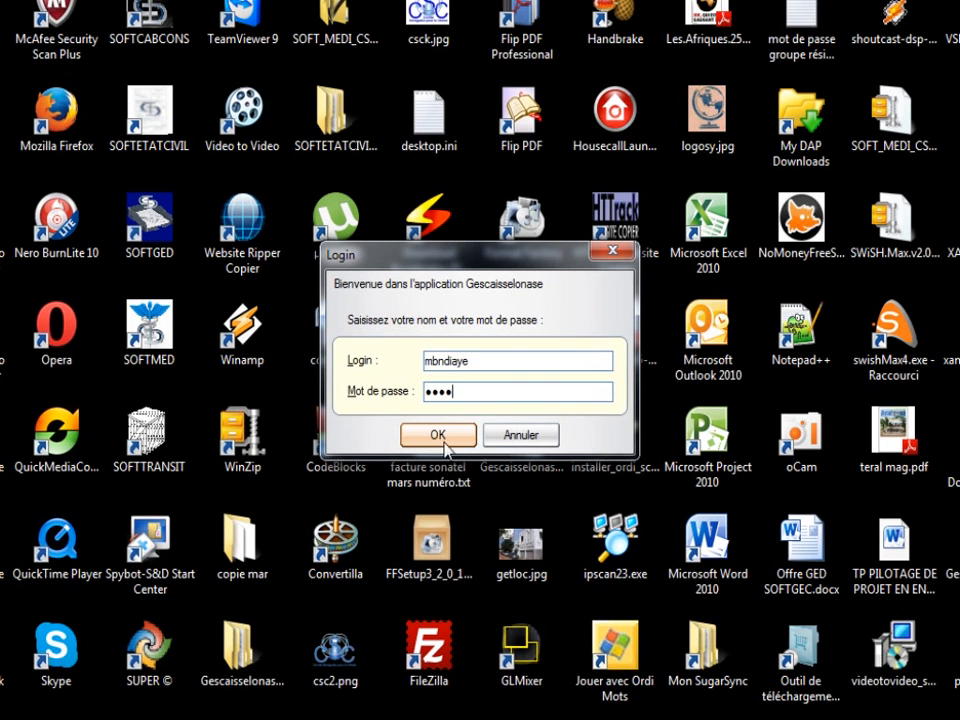
pyautogui.click(438, 434)
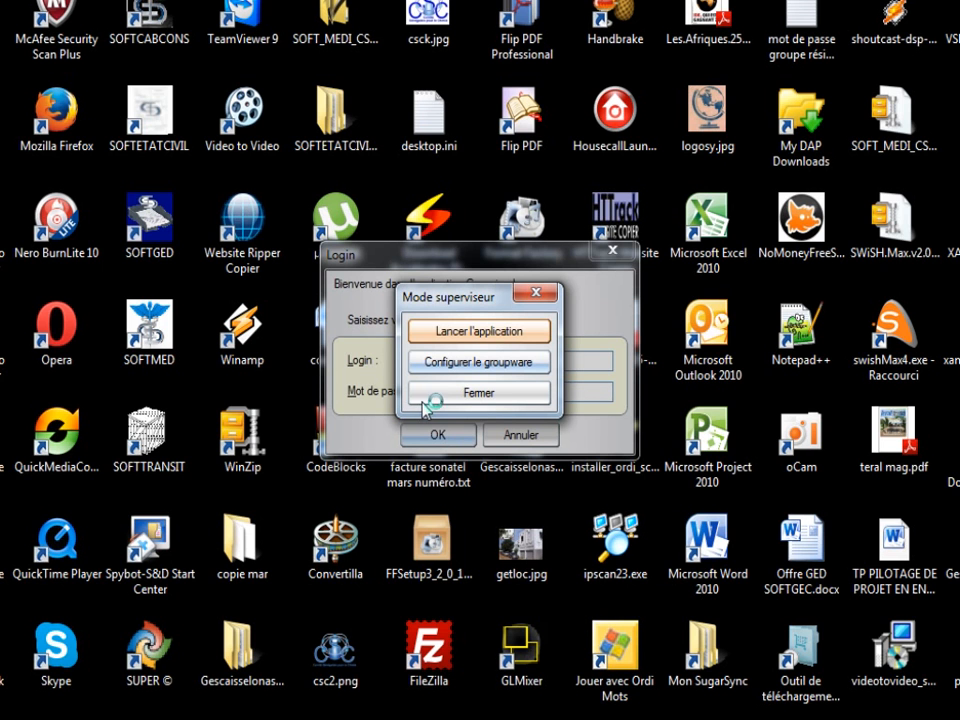
pyautogui.click(483, 369)
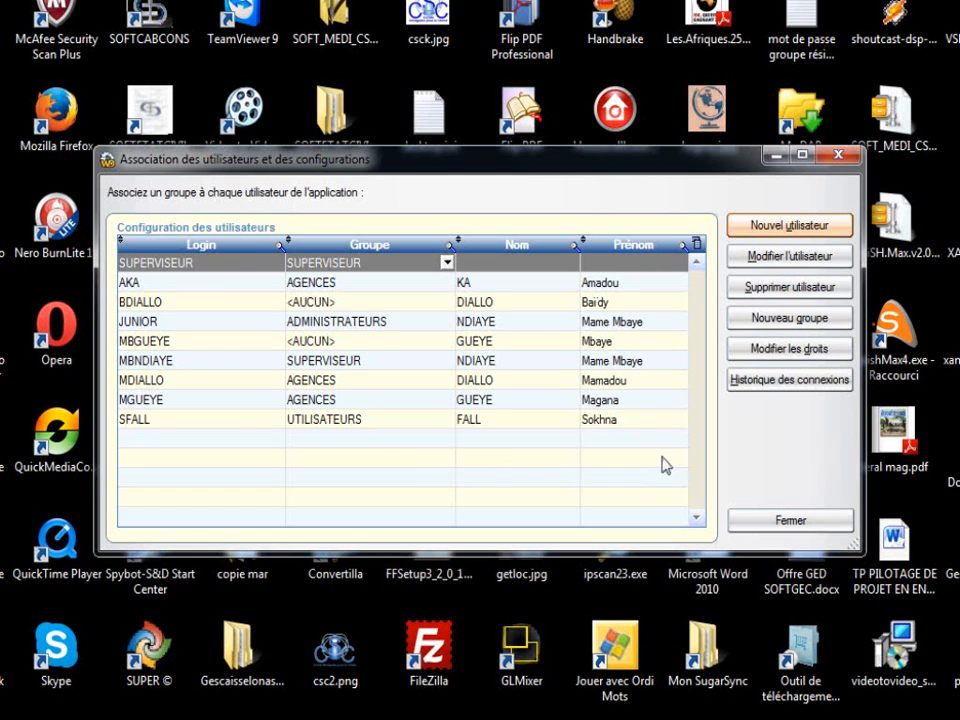
# Create a new user with the agent's login, surname, first name and a password set now
pyautogui.click(785, 258)
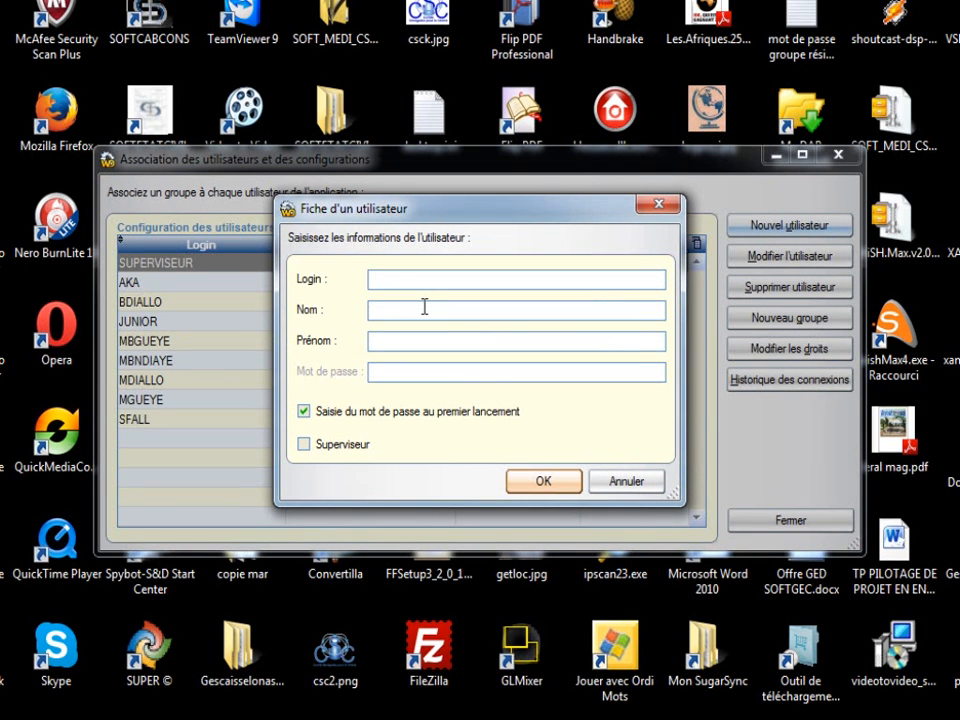
pyautogui.press('Tab')
pyautogui.press('Tab')
pyautogui.click(303, 411)
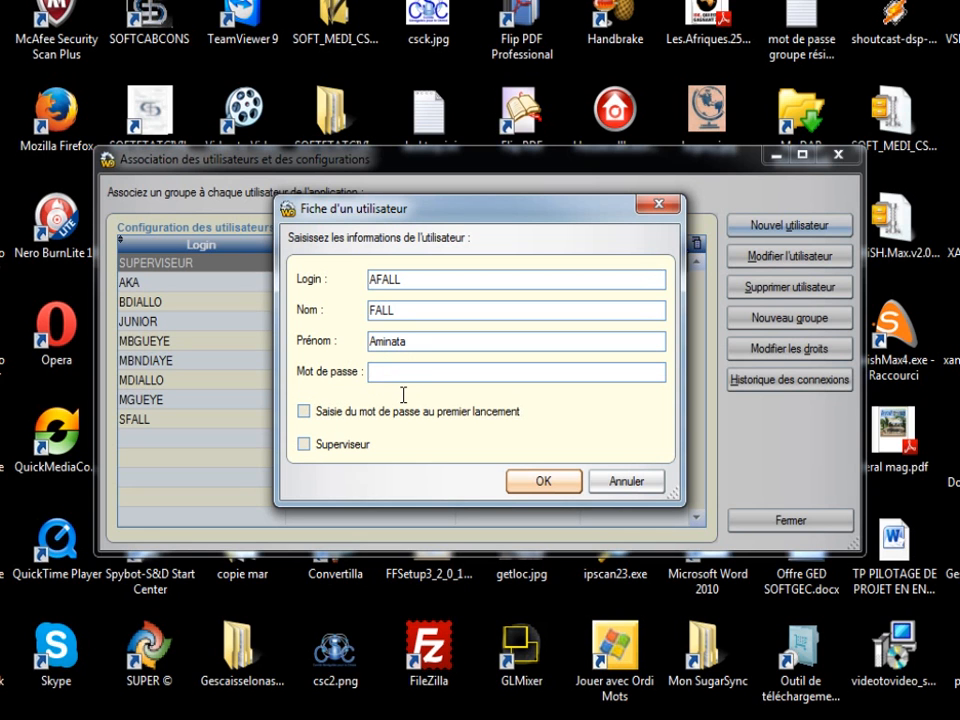
pyautogui.write('***************')
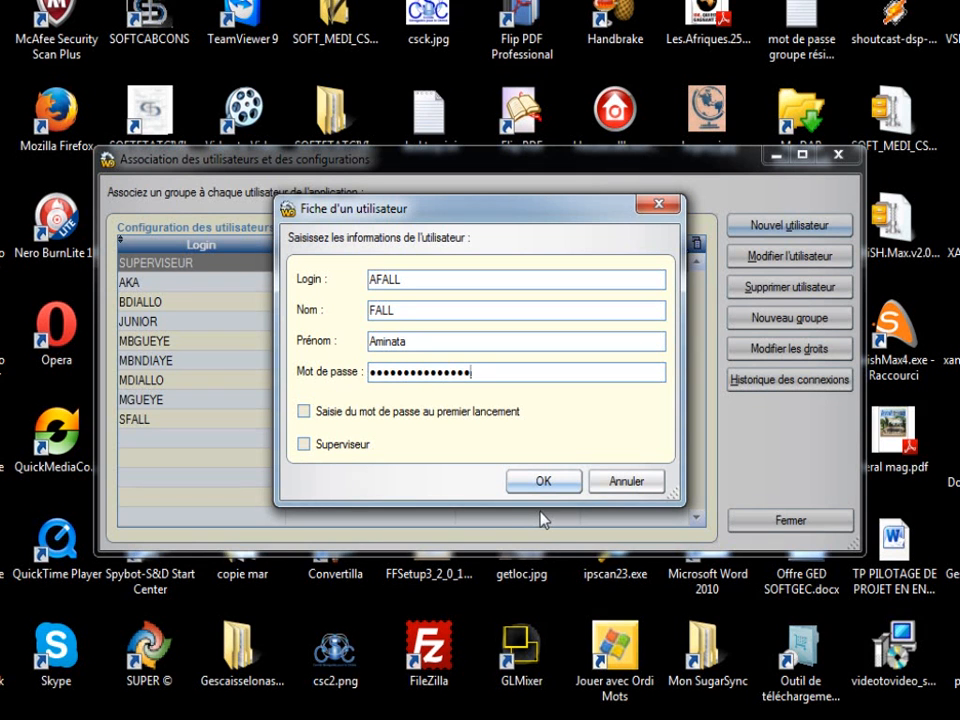
pyautogui.press('Return')
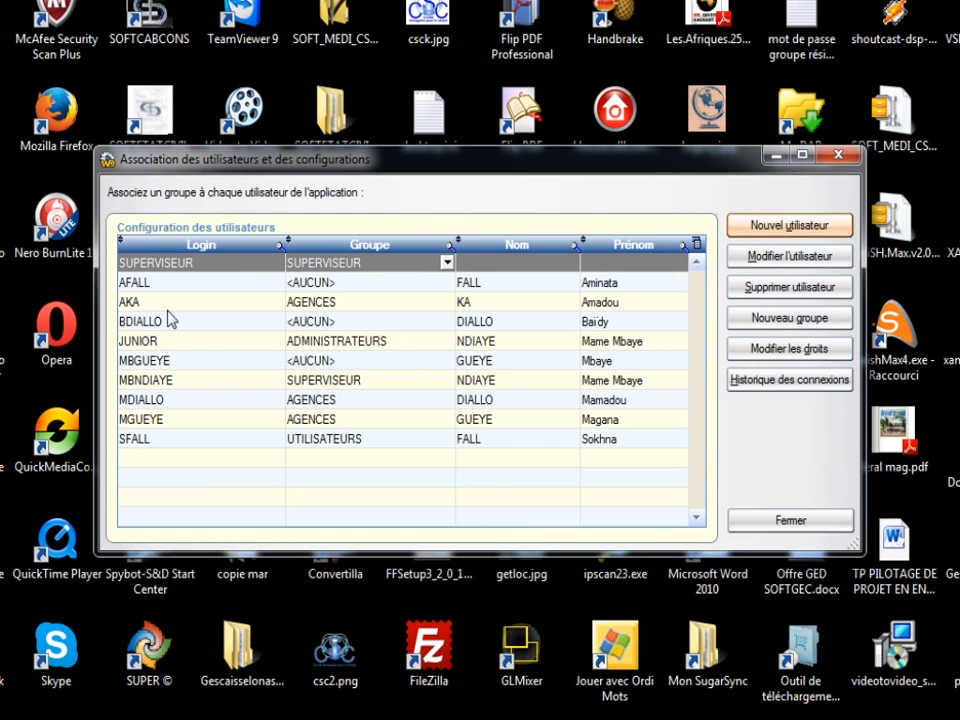
# Put the new user in the AGENCES group and close the user configuration window
pyautogui.press('Down')
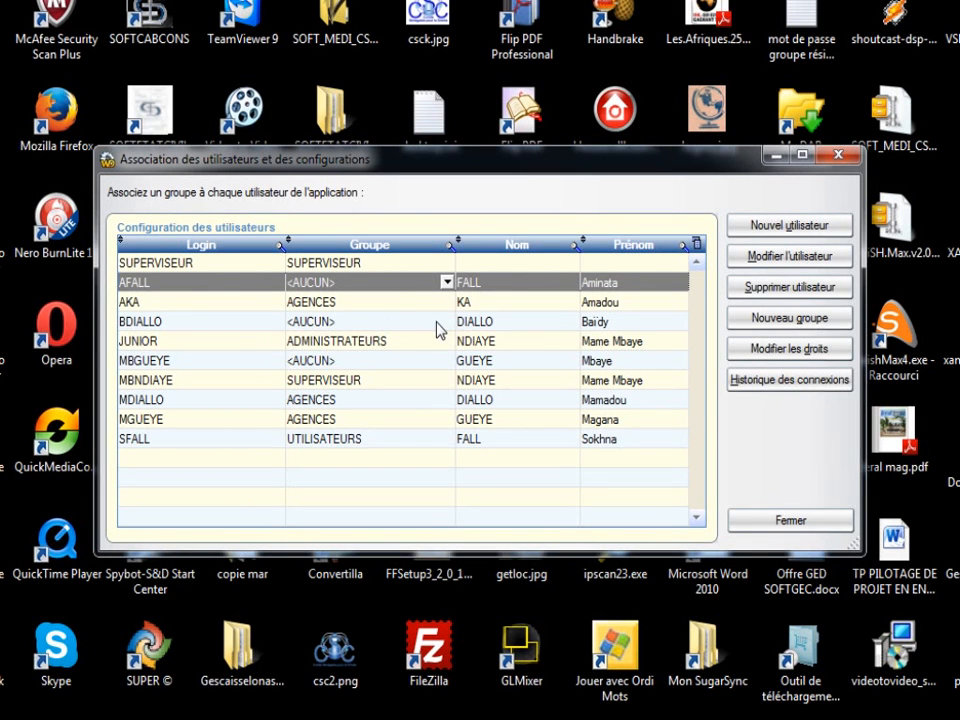
pyautogui.click(447, 282)
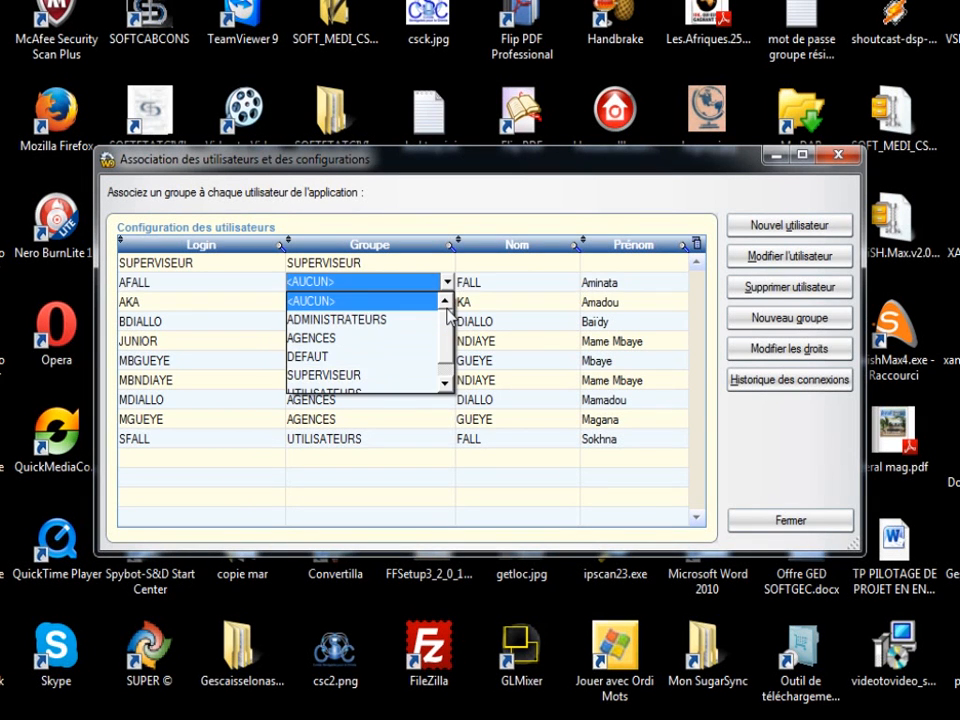
pyautogui.click(331, 372)
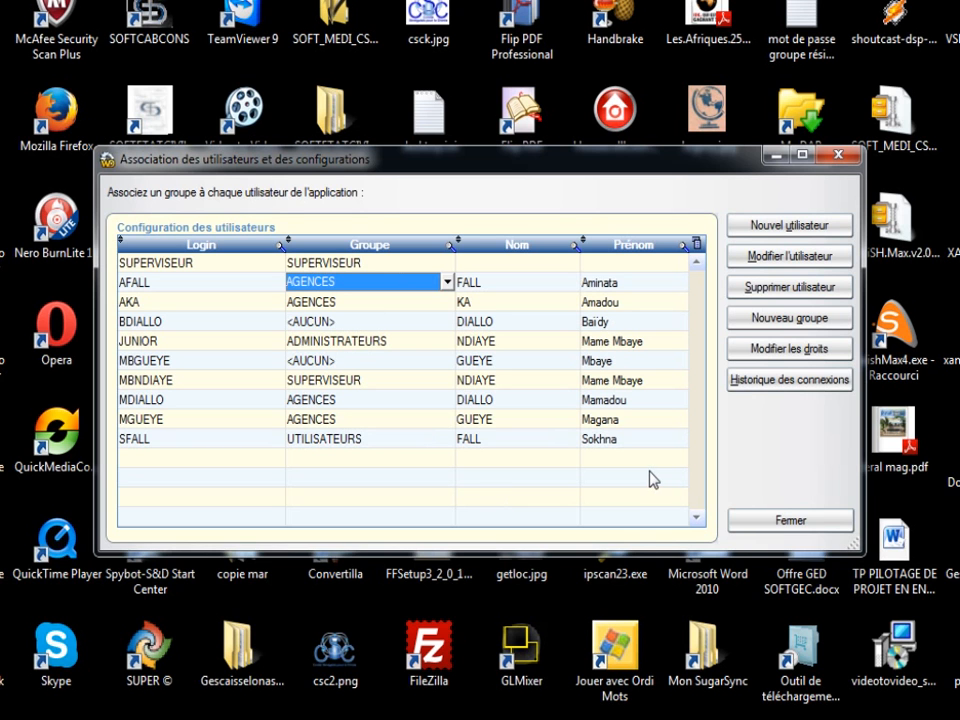
pyautogui.click(790, 522)
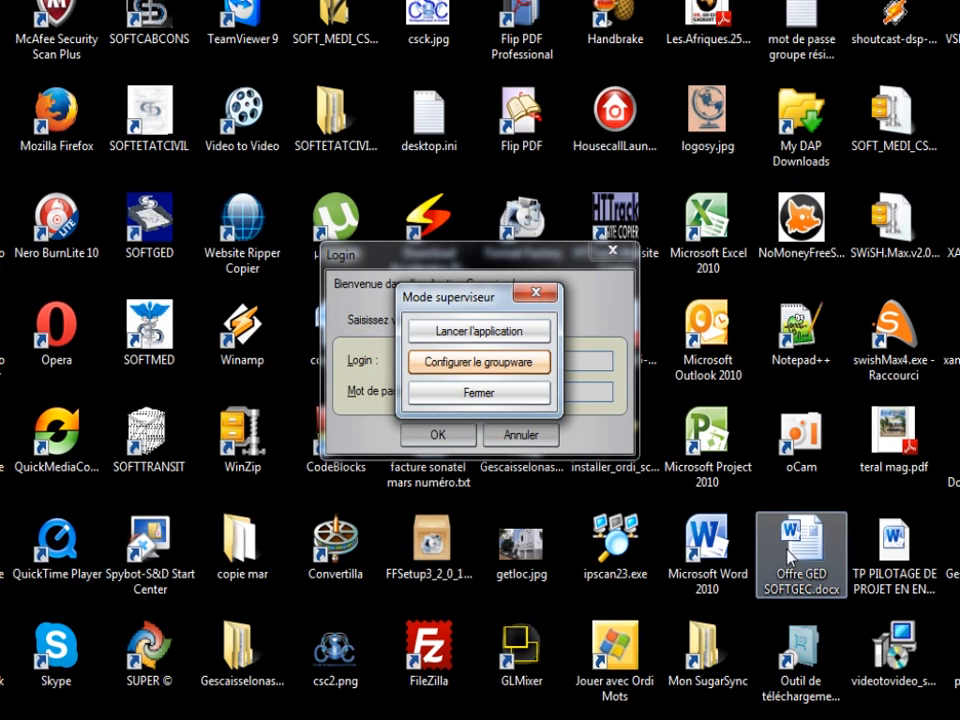
# Choose Lancer l'application in the Mode superviseur box
pyautogui.click(491, 366)
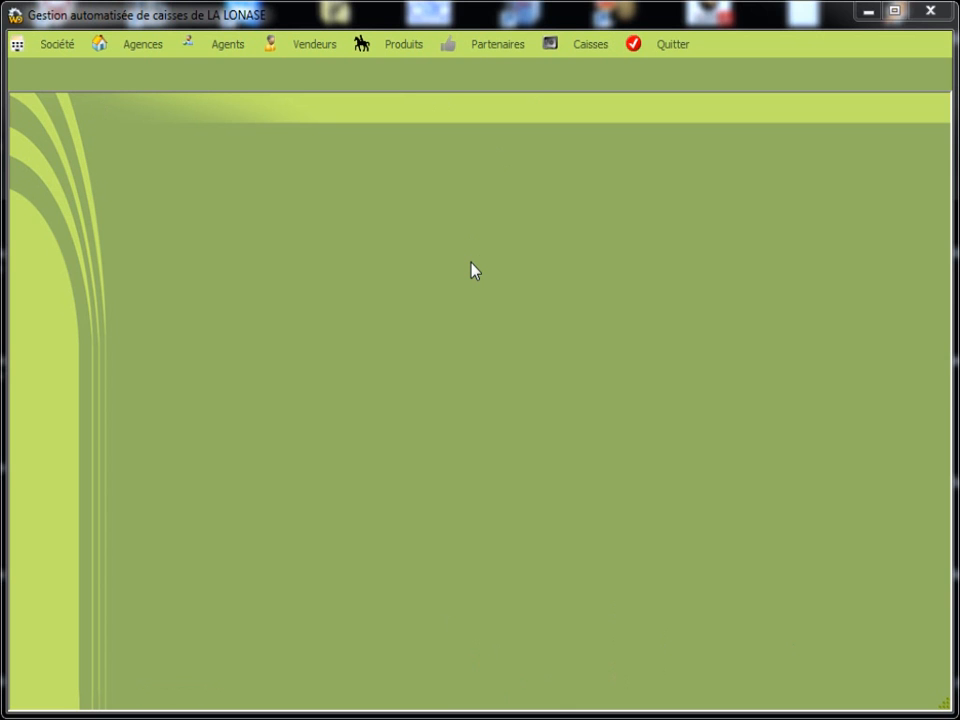
# Open the Société record and enter the company's fax number
pyautogui.click(57, 75)
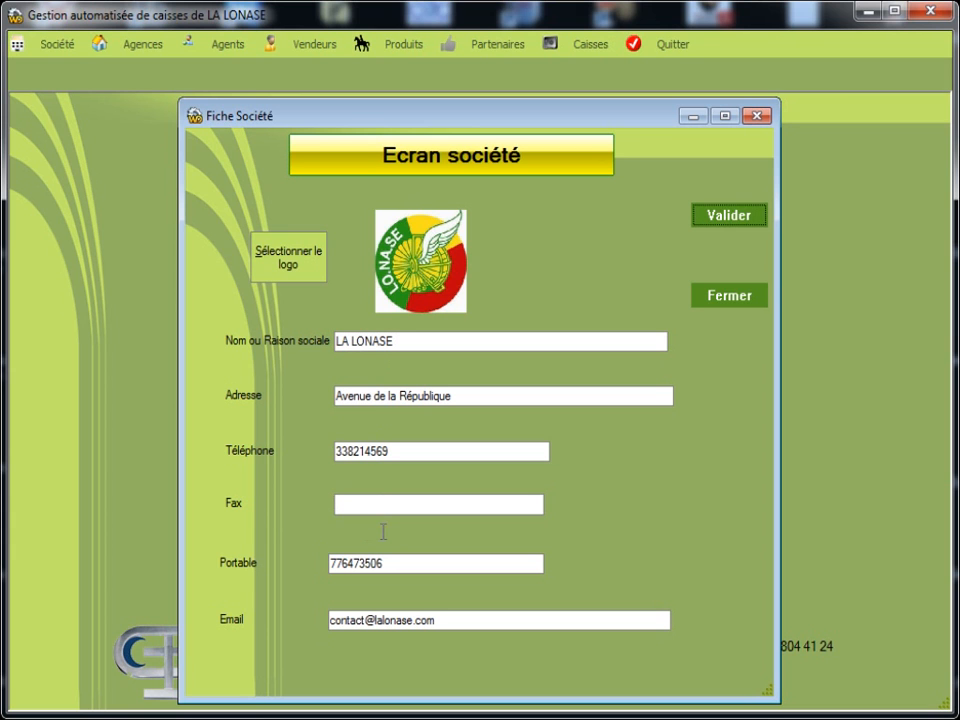
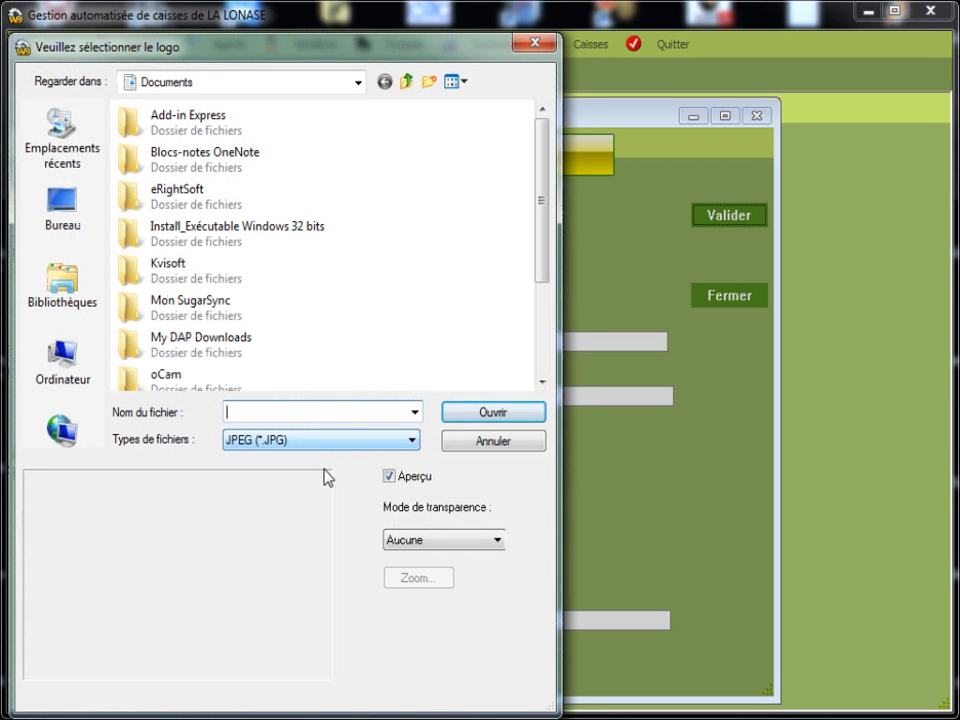
# Set logo.jpg from C:\la lonase elements as the company logo and confirm the saved changes
pyautogui.click(76, 390)
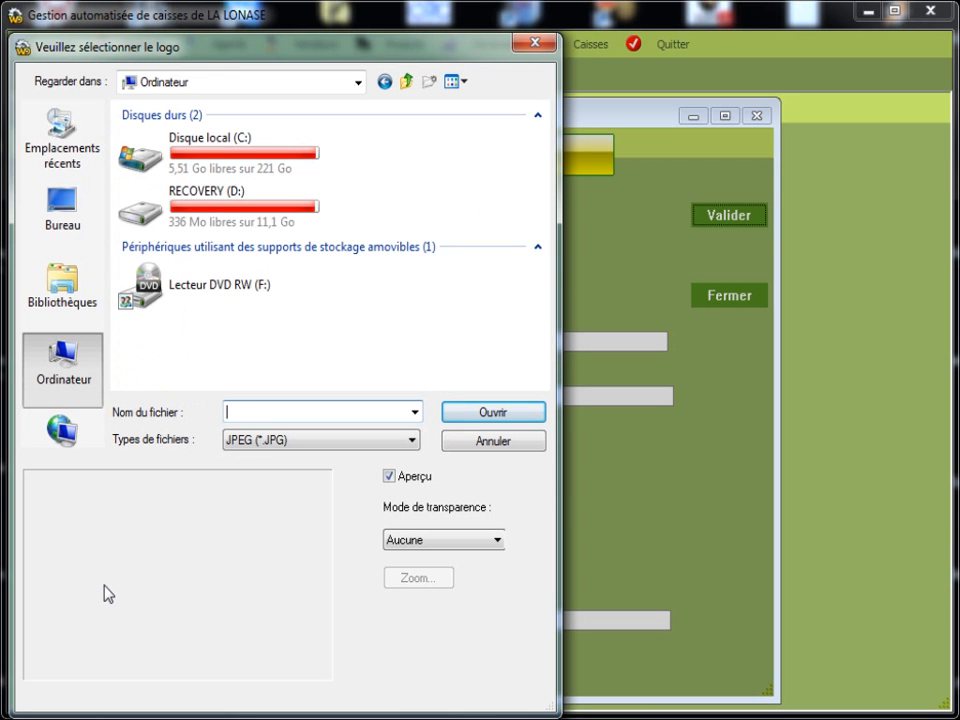
pyautogui.doubleClick(189, 180)
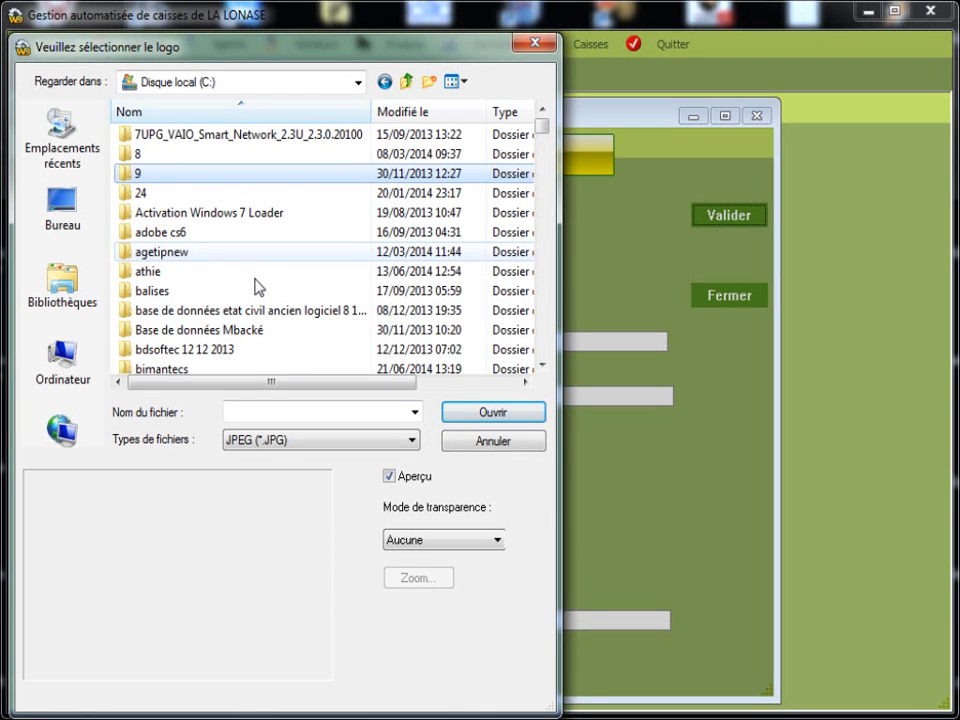
pyautogui.press('l')
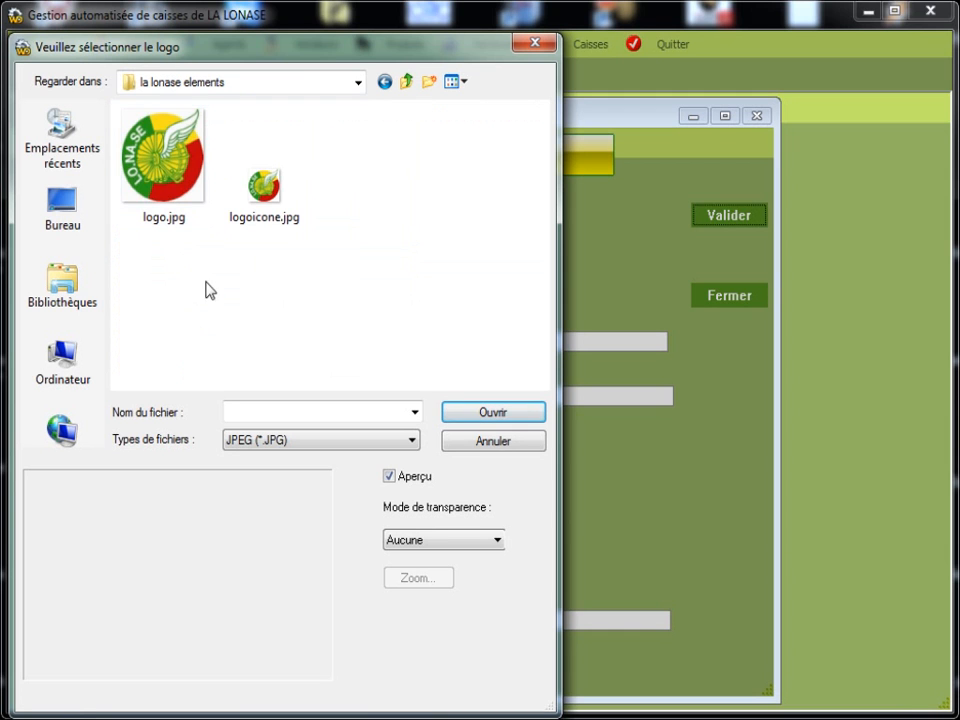
pyautogui.doubleClick(175, 192)
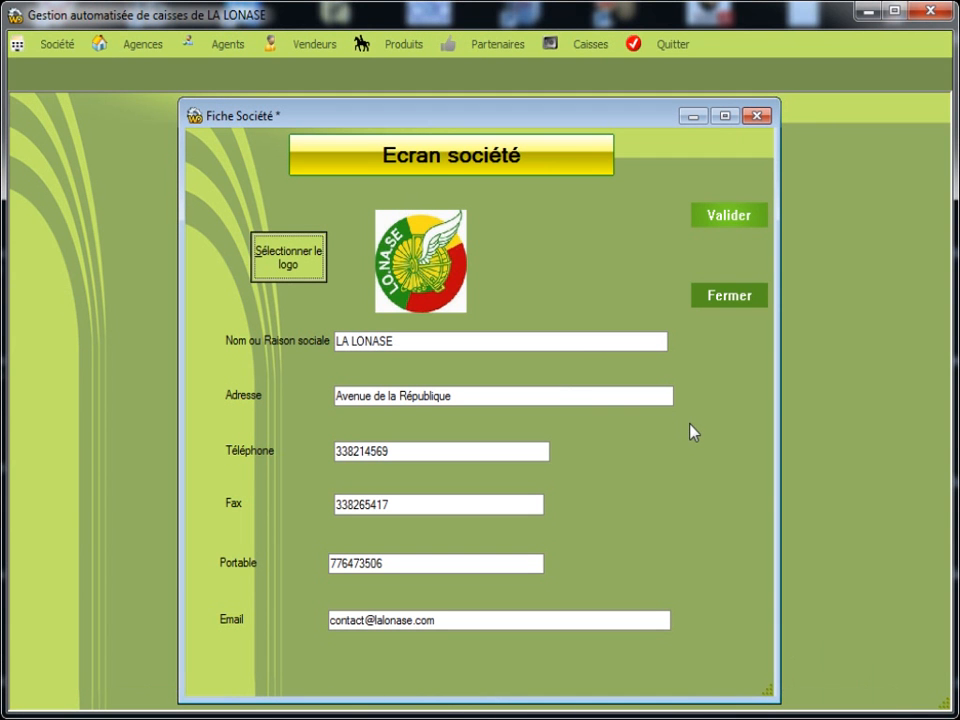
pyautogui.press('Return')
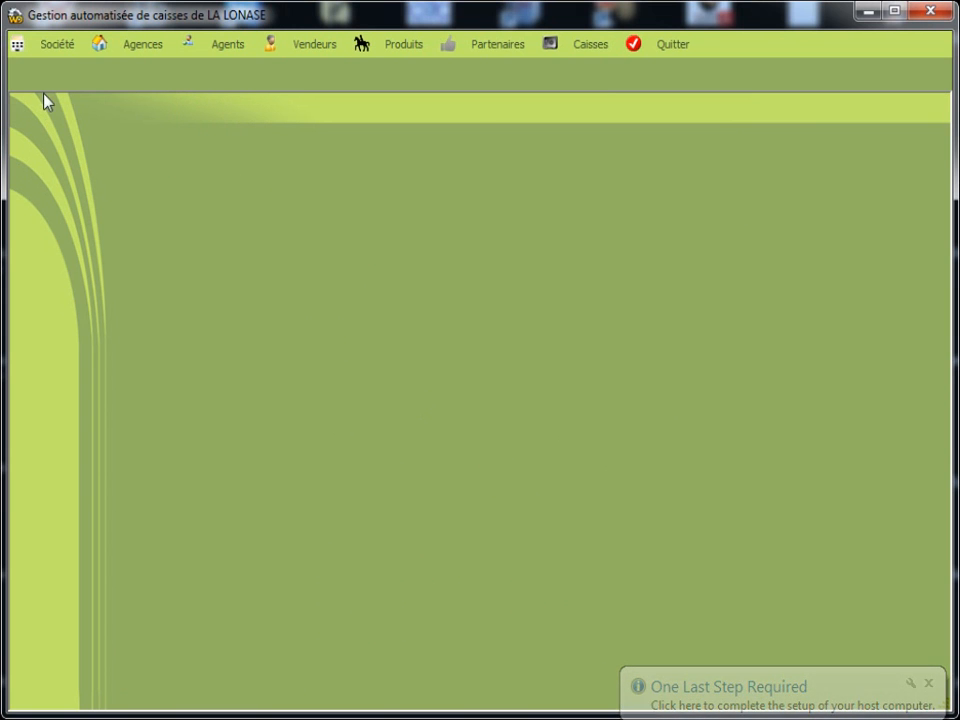
# Add the agency email address to the Louga agency, apply it, and close the agencies window
pyautogui.click(144, 80)
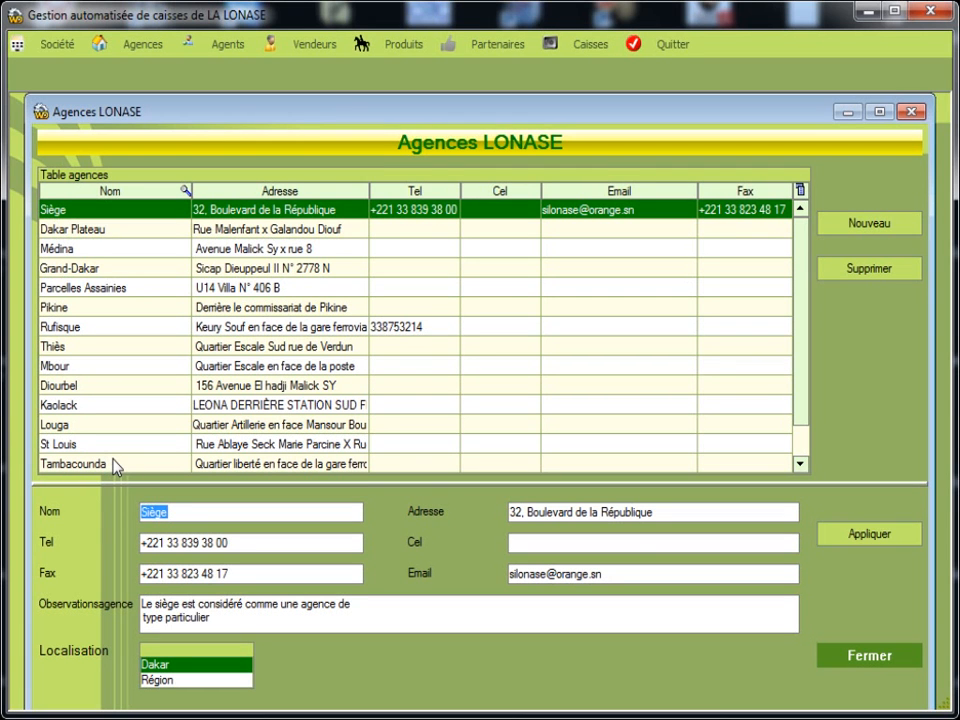
pyautogui.press('Left')
pyautogui.click(105, 426)
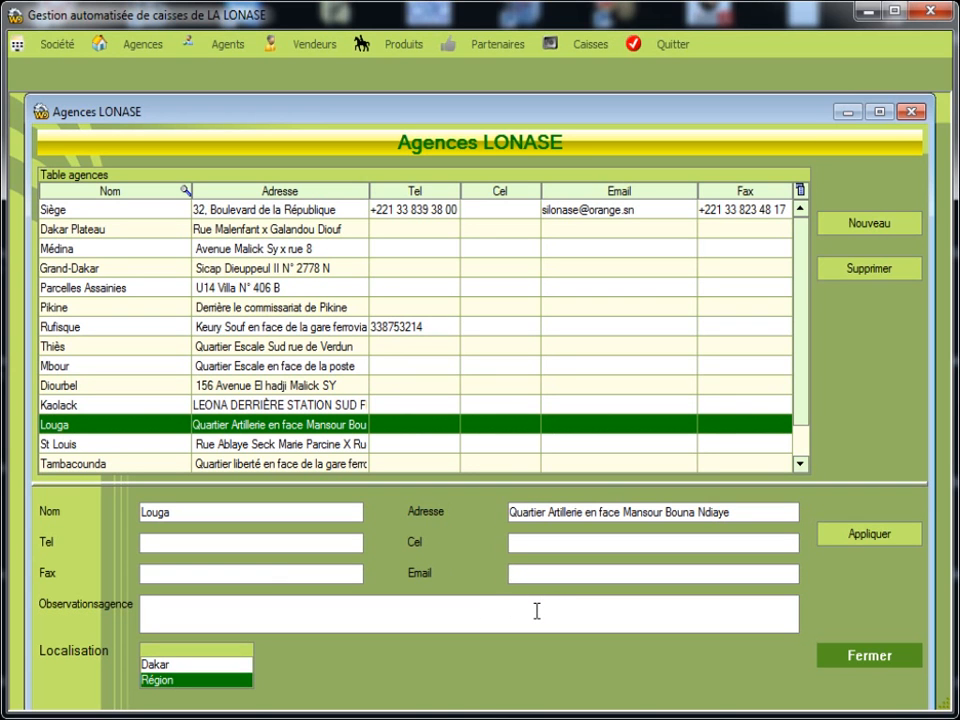
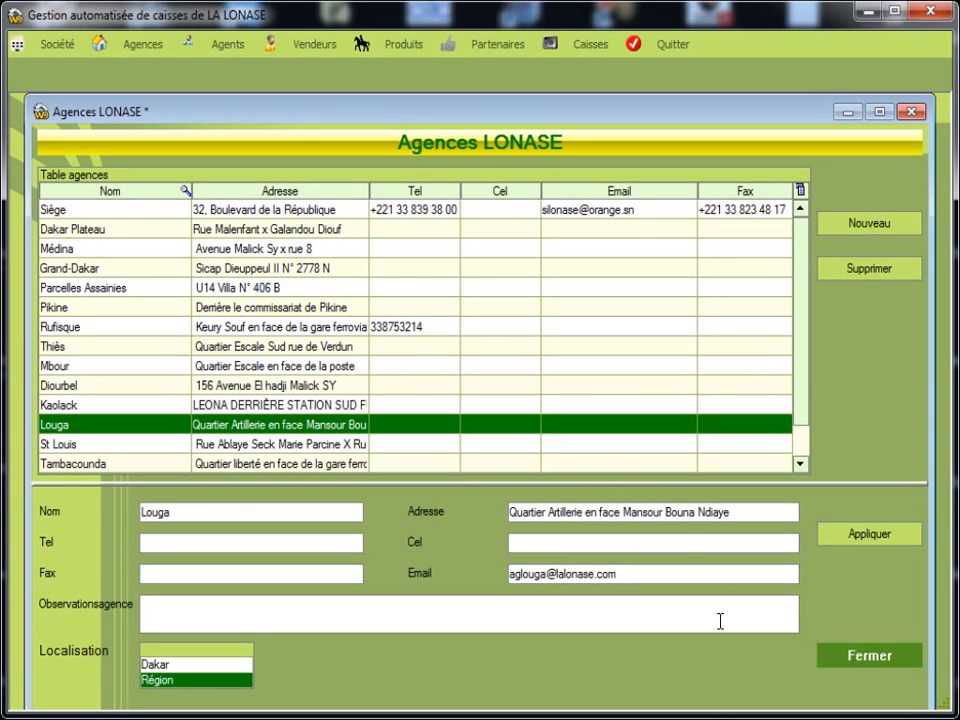
pyautogui.click(862, 543)
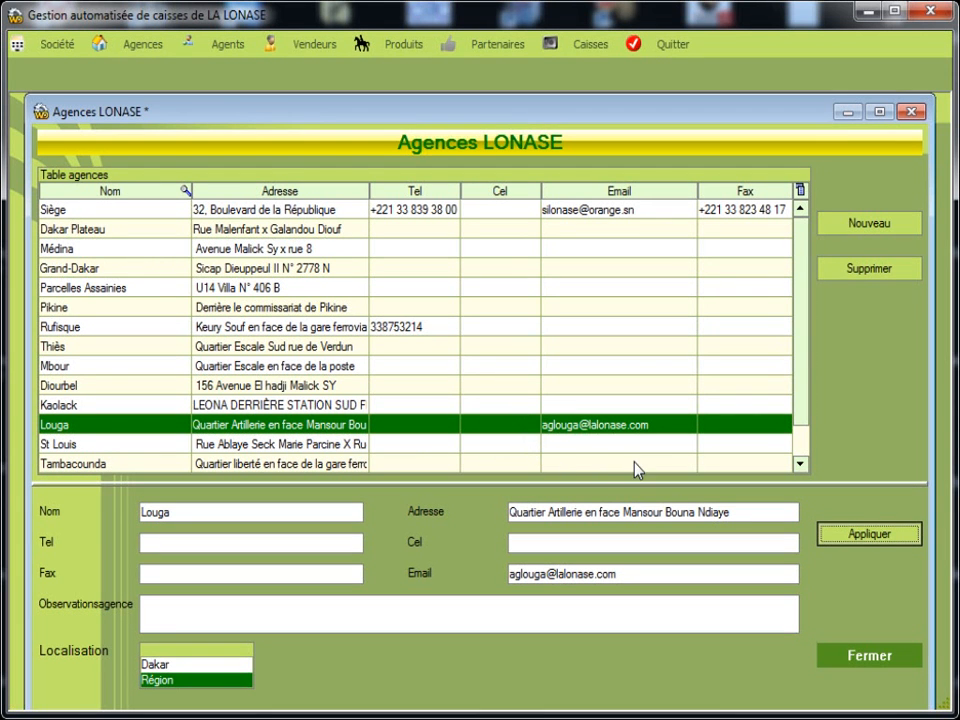
pyautogui.click(869, 662)
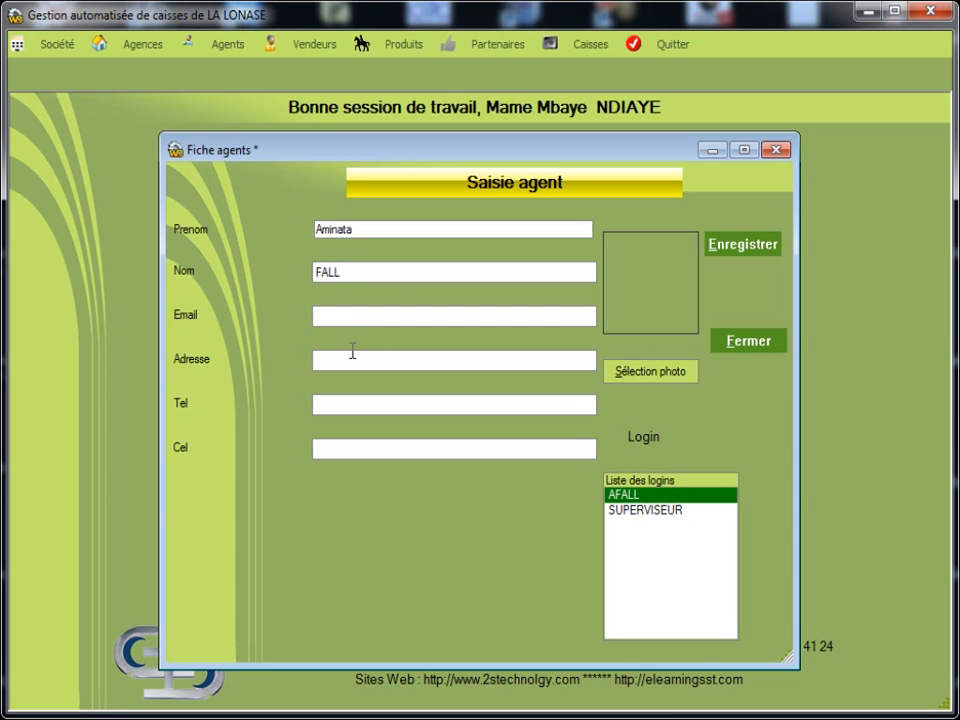
# Fill in the agent's email, postal address, landline and mobile numbers
pyautogui.press('Tab')
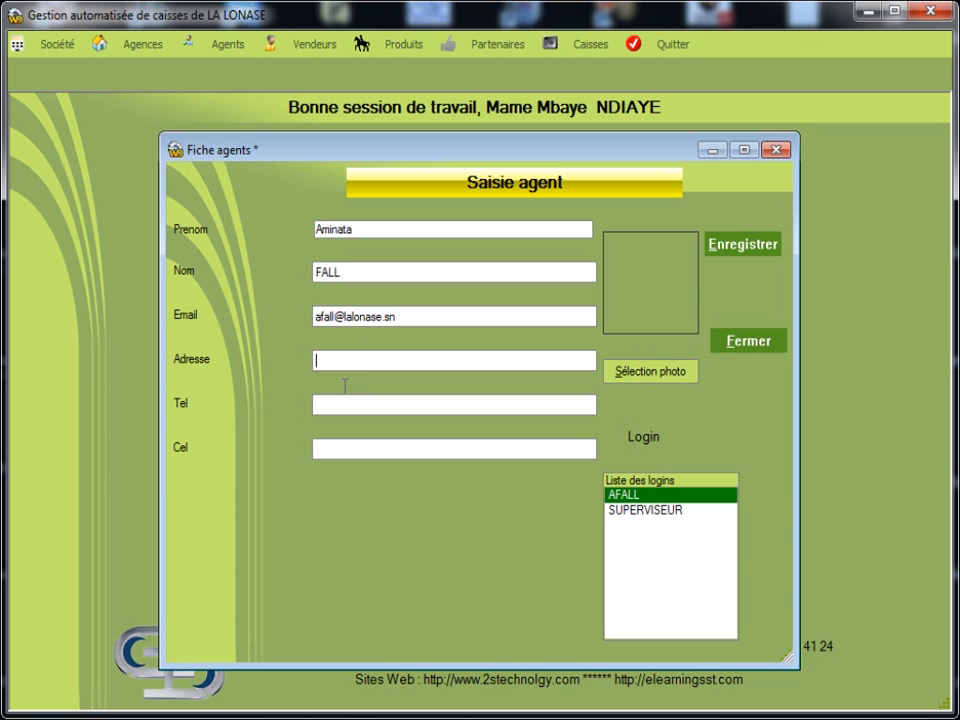
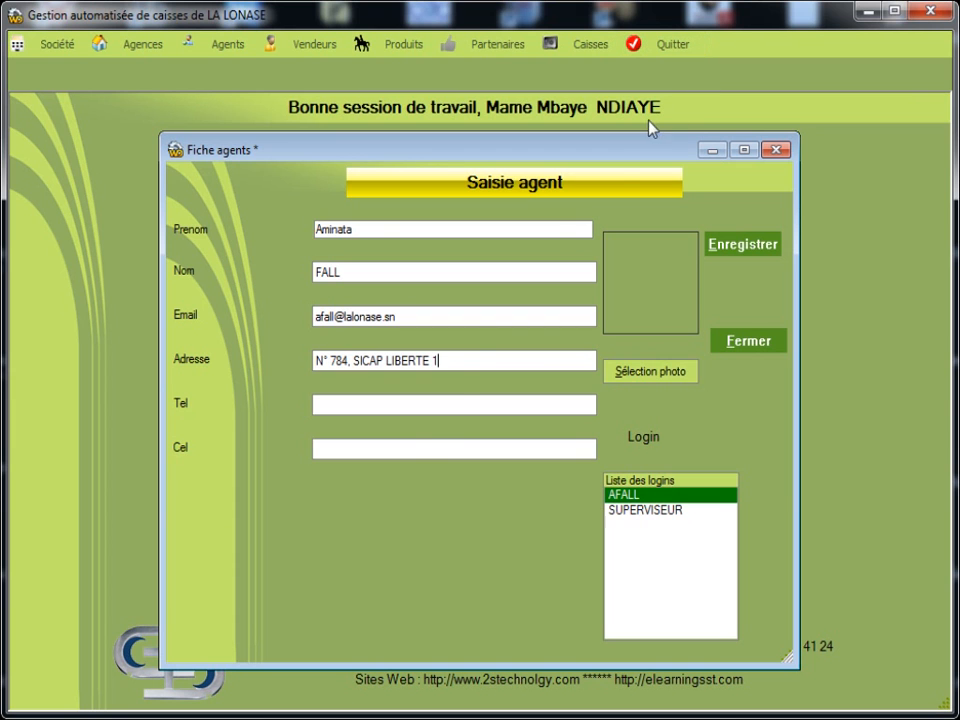
pyautogui.press('Tab')
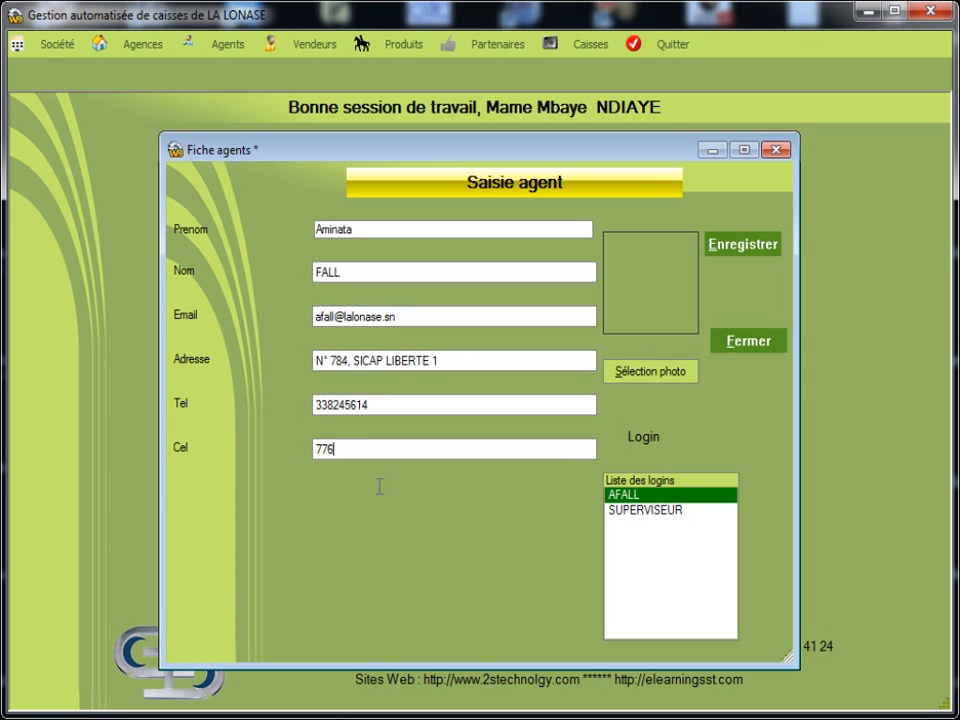
# Load an image from C:\photos et vidéos as the agent's photo
pyautogui.click(664, 377)
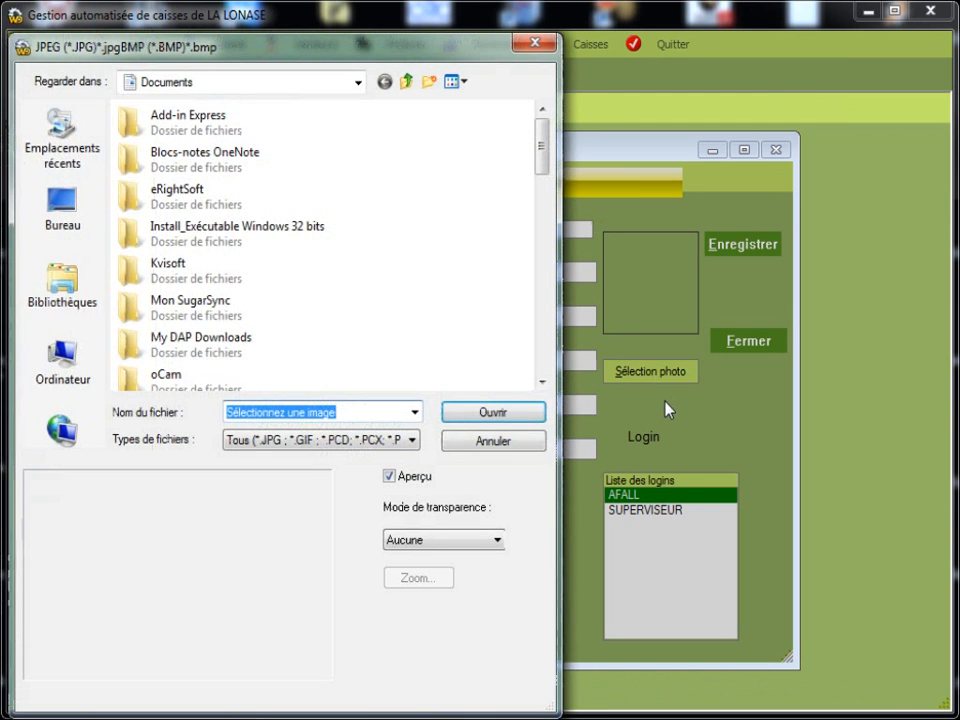
pyautogui.click(78, 395)
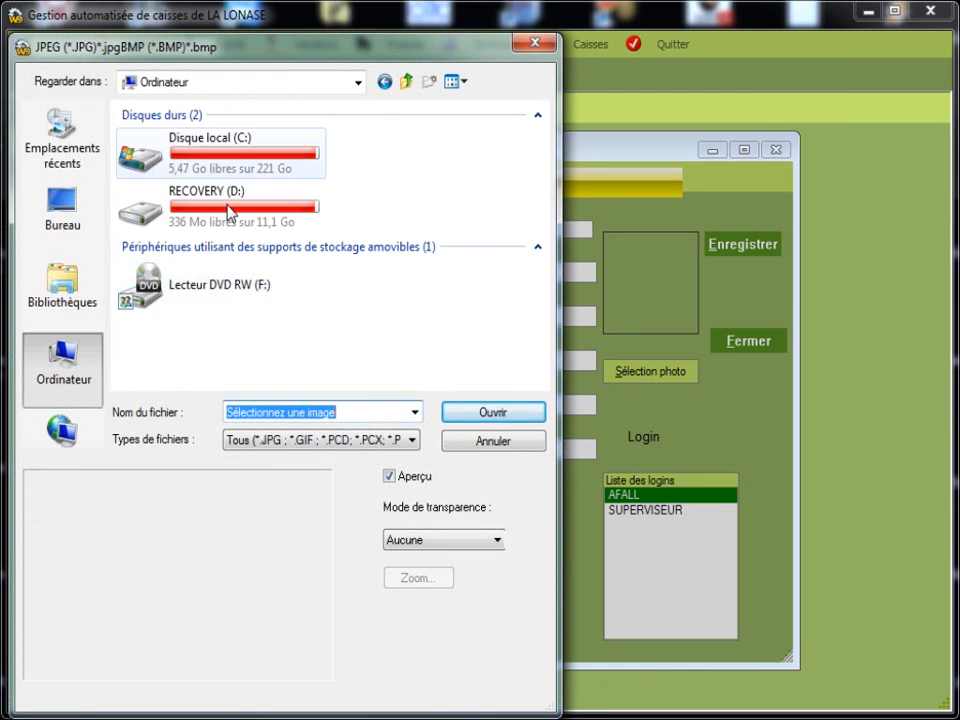
pyautogui.doubleClick(174, 178)
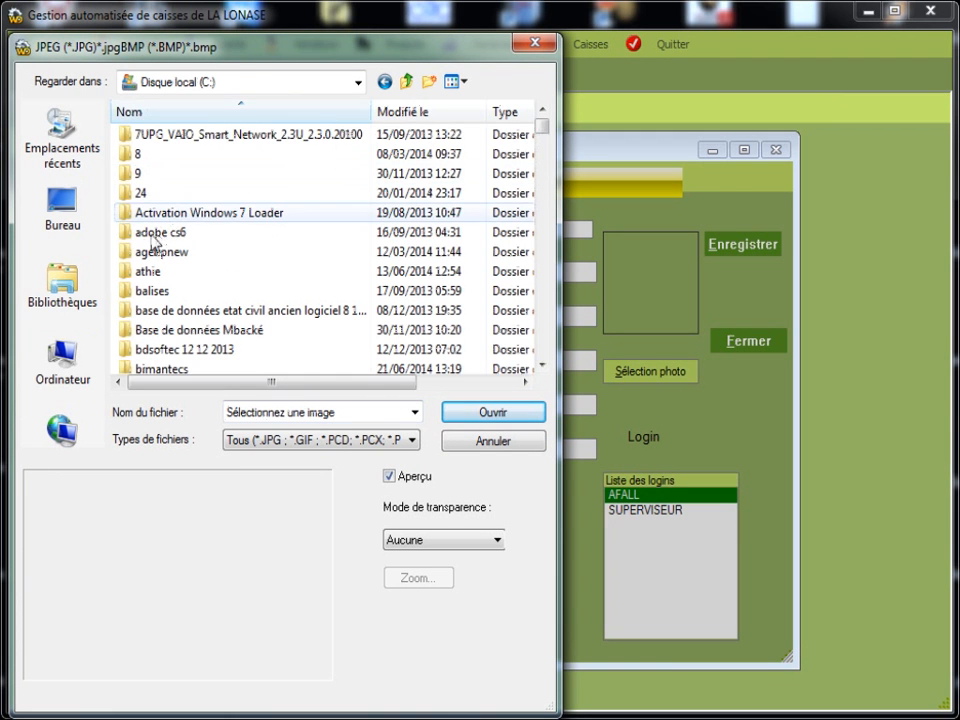
pyautogui.press('p')
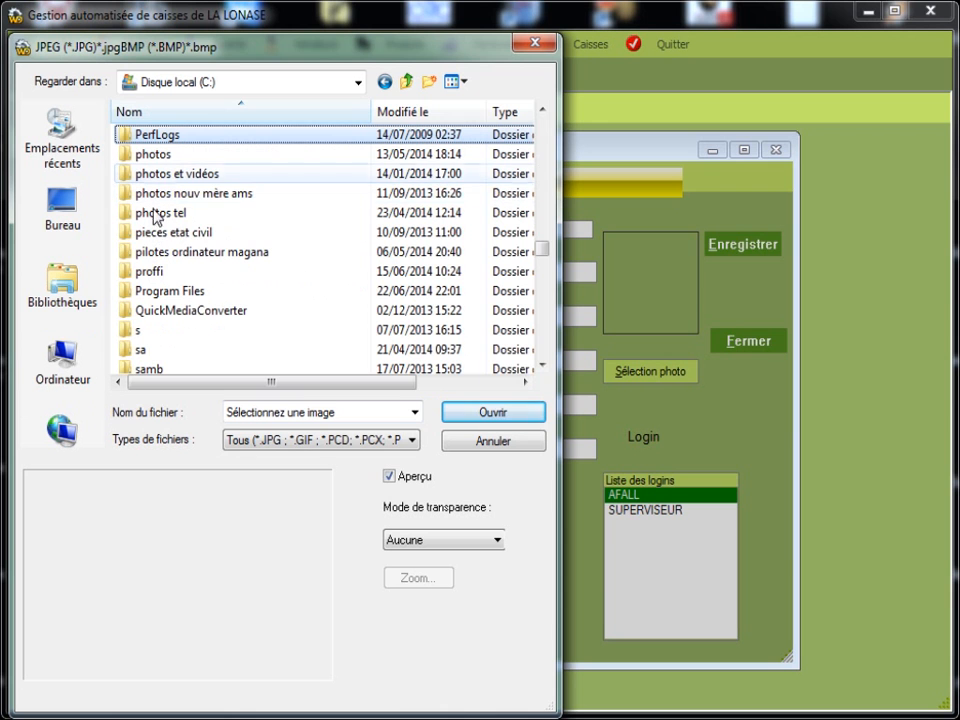
pyautogui.press('Down')
pyautogui.press('Down')
pyautogui.press('Return')
pyautogui.scroll(-2, 430, 318)
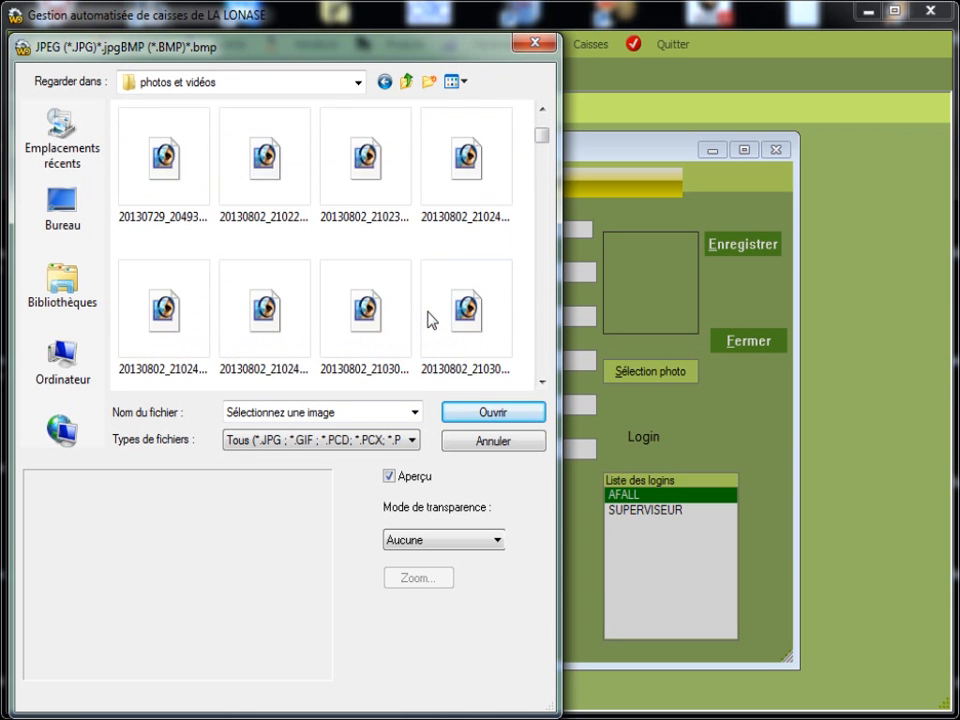
pyautogui.scroll(-3, 430, 318)
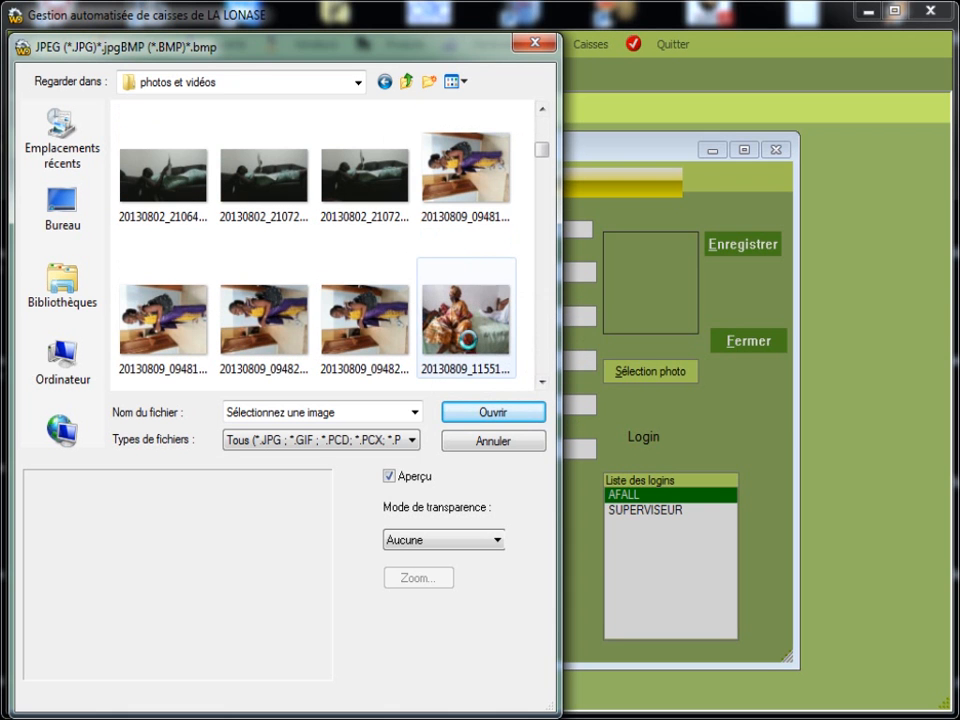
pyautogui.click(490, 409)
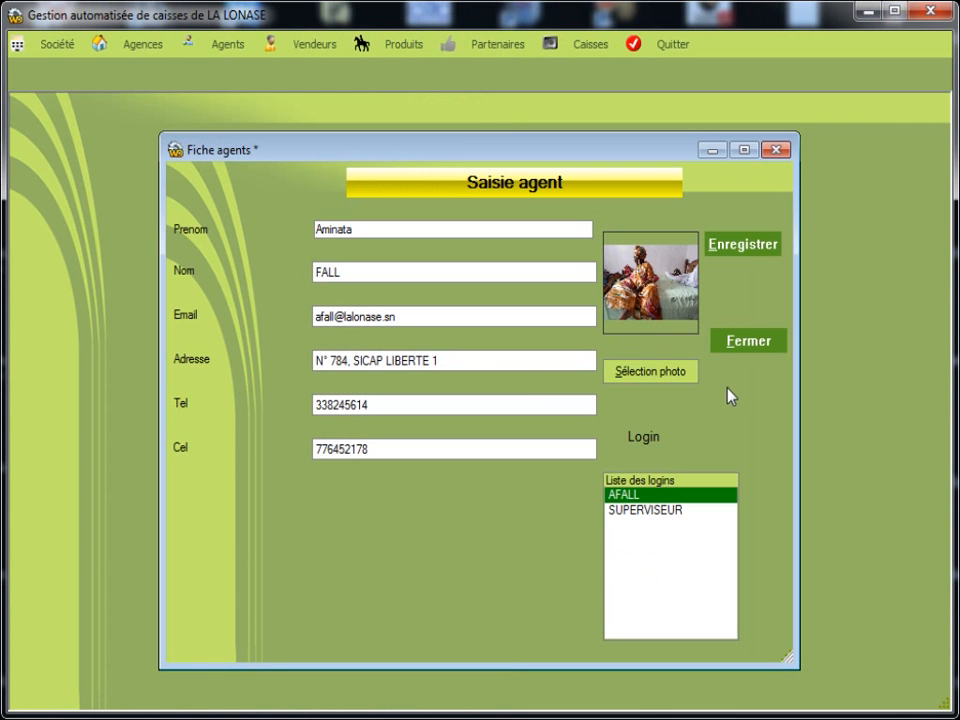
# Save the new agent record to bring up the agency assignment window
pyautogui.press('Tab')
pyautogui.press('Return')
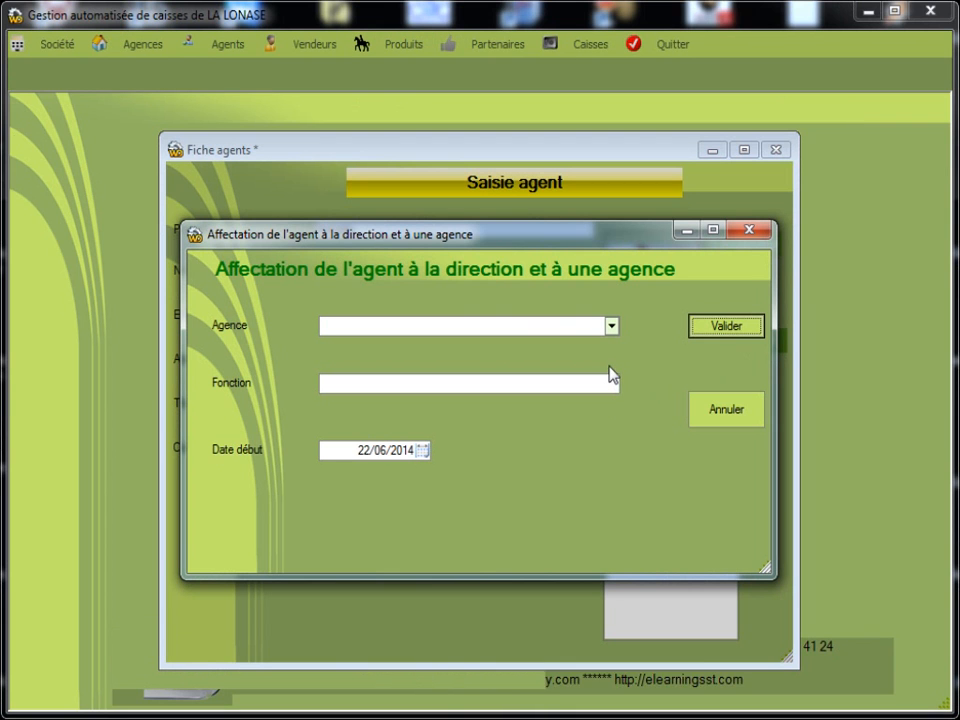
# Choose St Louis as the agency and enter Chef d'agence as the function
pyautogui.click(612, 328)
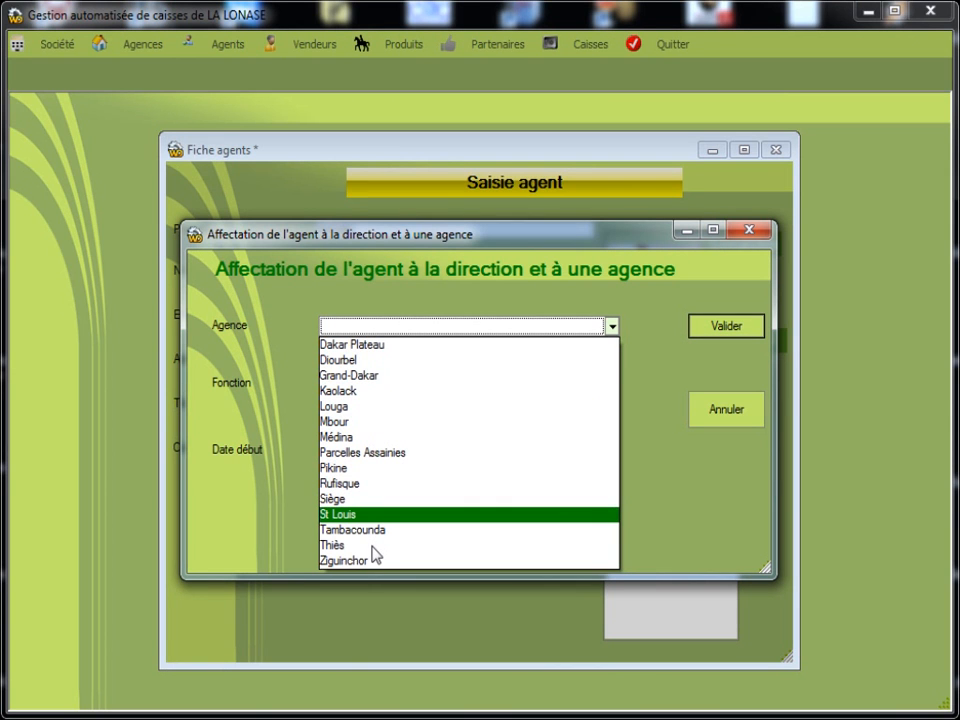
pyautogui.press('Return')
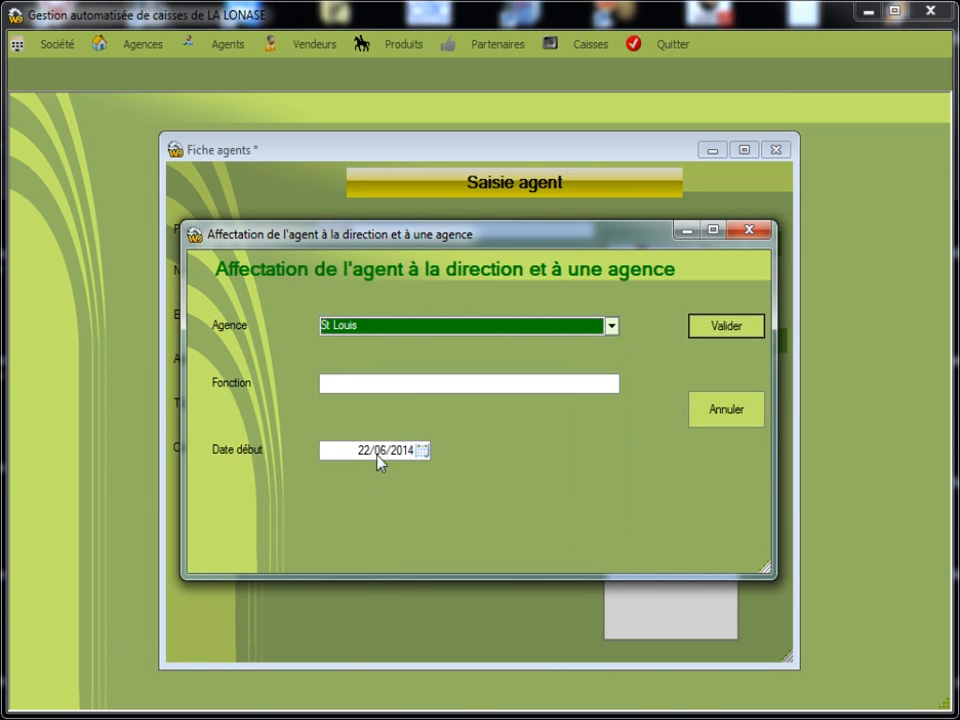
pyautogui.press('Tab')
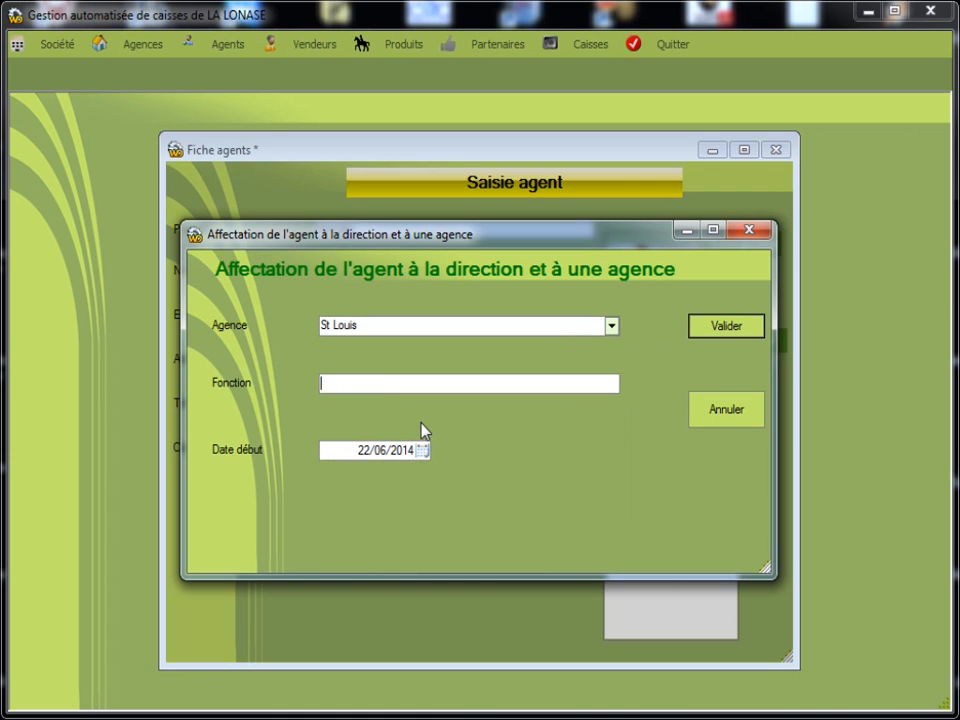
pyautogui.write('Chef d')
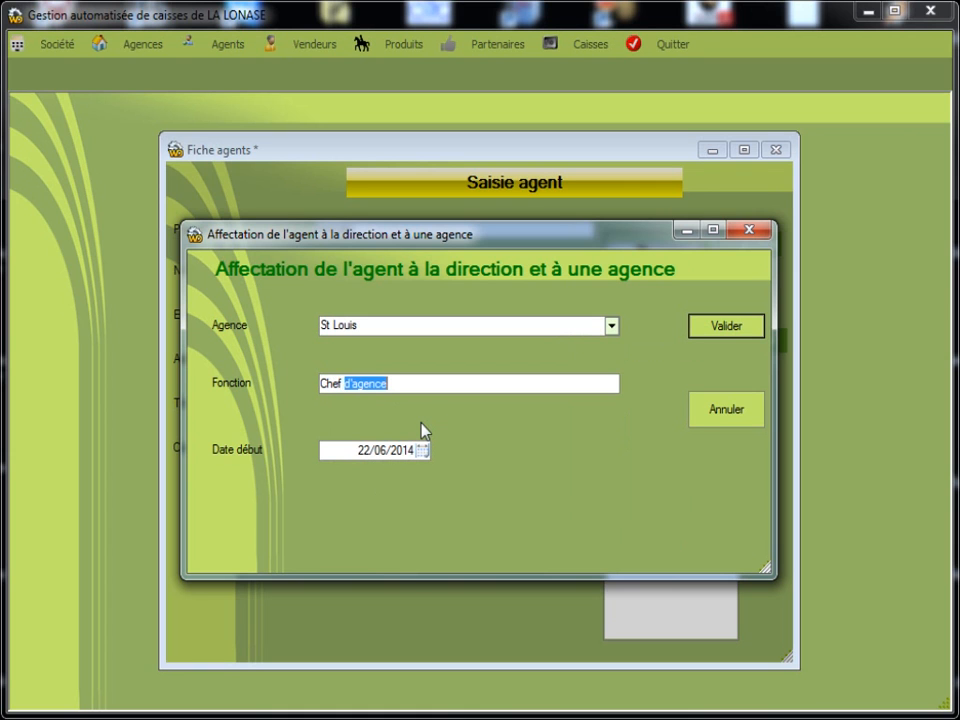
pyautogui.write("'agence")
# Set the start date to 03/01/2014, validate the assignment, and close the agent window
pyautogui.press('Tab')
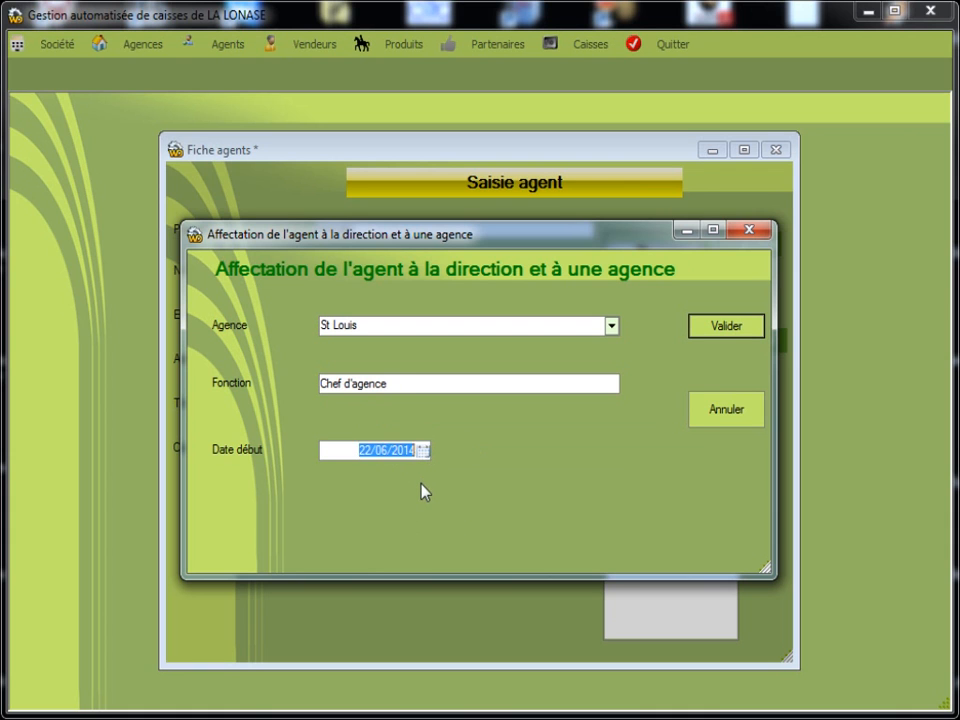
pyautogui.hotkey('alt', 'Down')
pyautogui.click(288, 472)
pyautogui.click(288, 472)
pyautogui.click(288, 472)
pyautogui.click(288, 472)
pyautogui.click(288, 472)
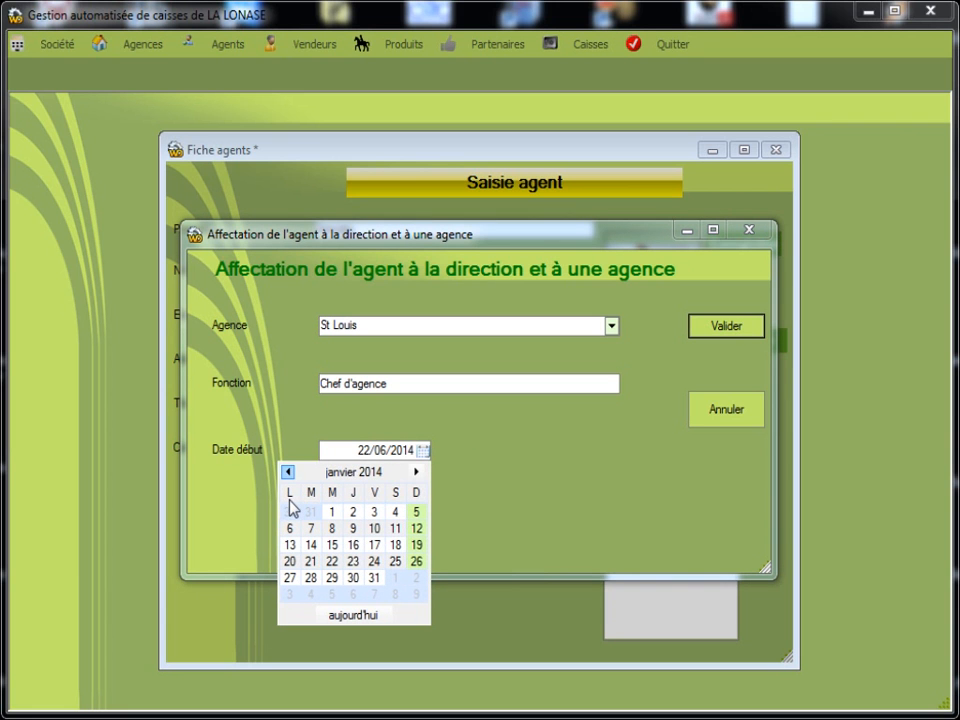
pyautogui.click(374, 513)
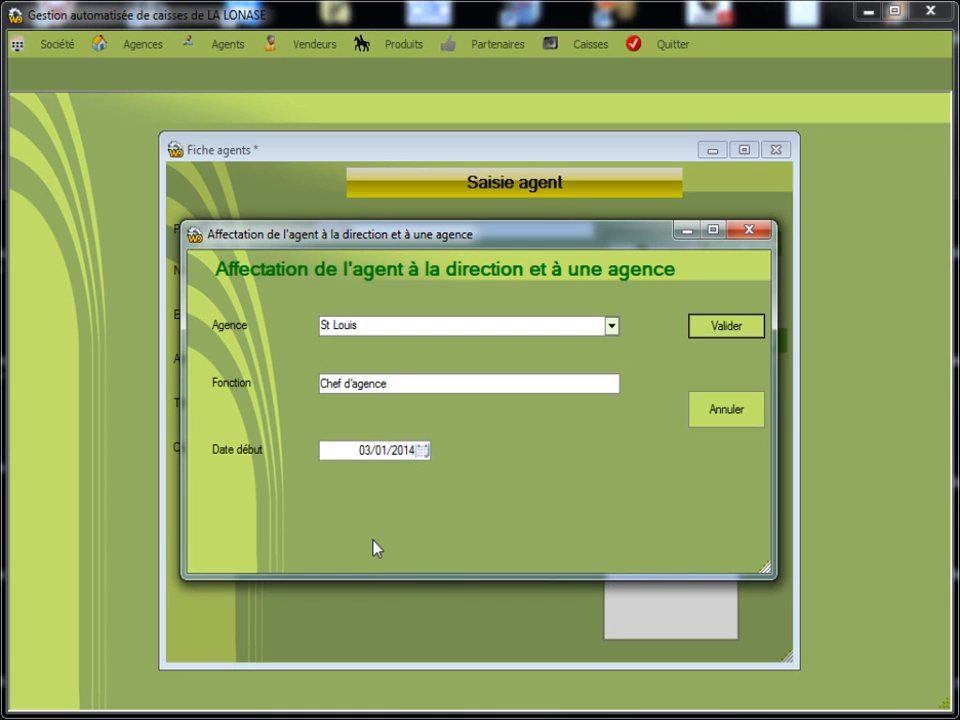
pyautogui.click(730, 331)
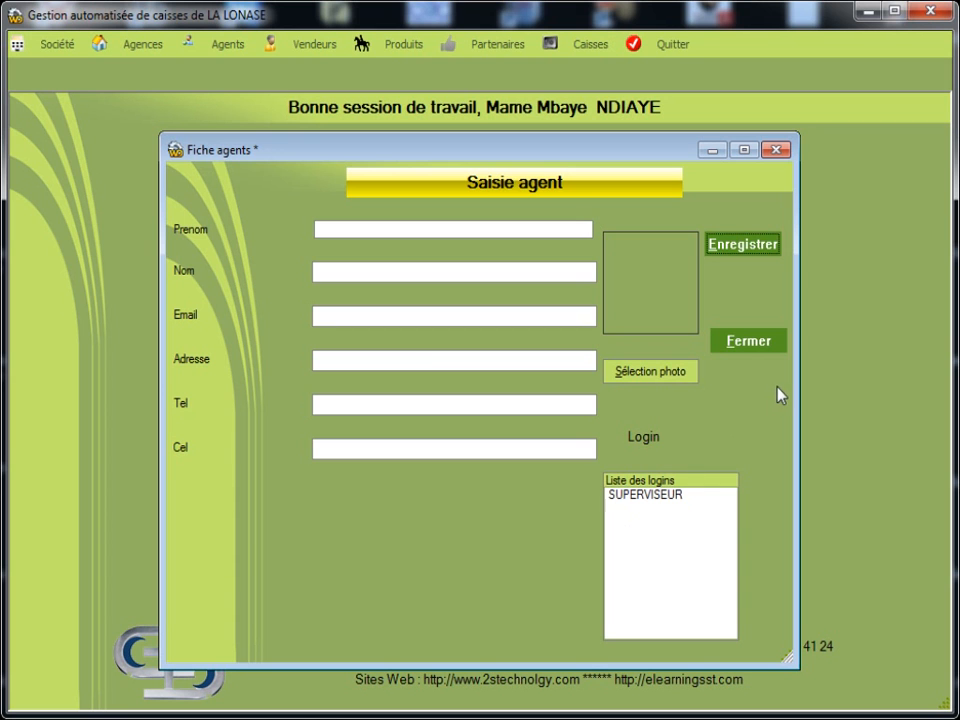
pyautogui.click(748, 374)
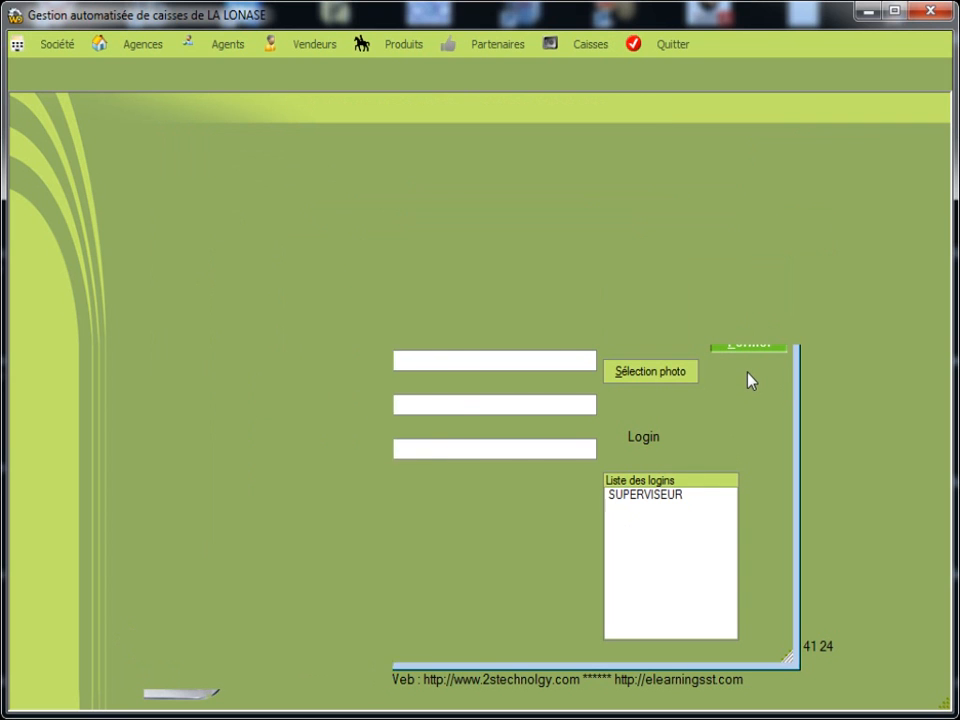